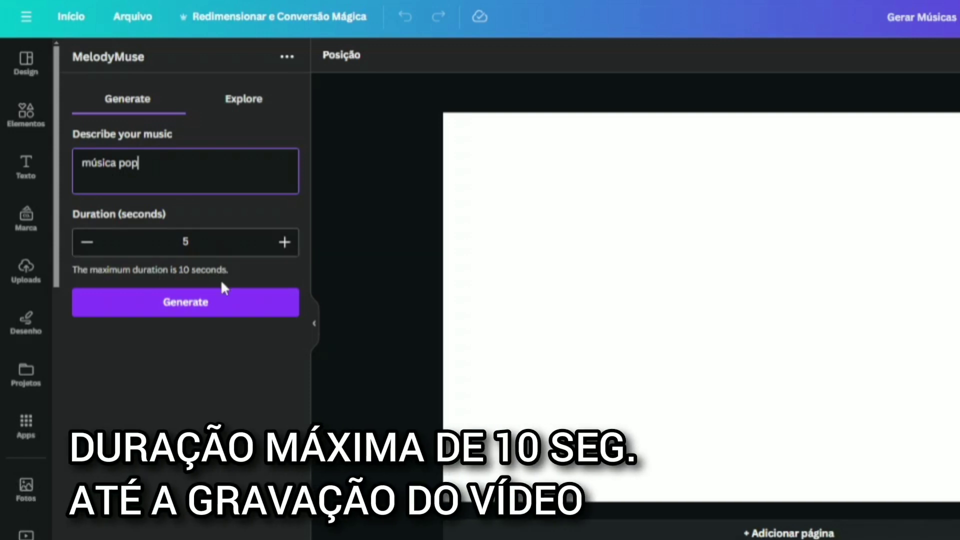
Step: Set the music duration to 10 seconds and show the page thumbnails below the canvas
click(285, 244)
click(285, 245)
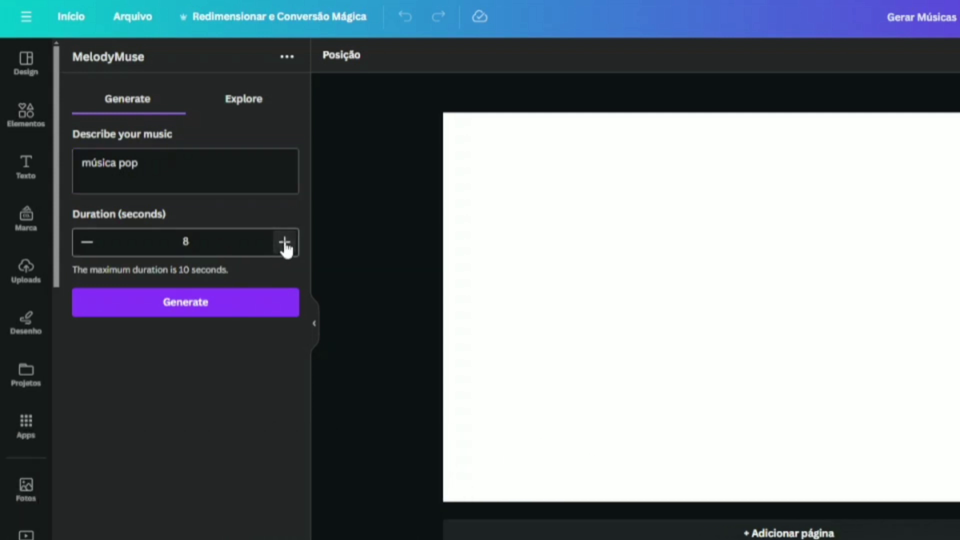
click(284, 243)
click(284, 243)
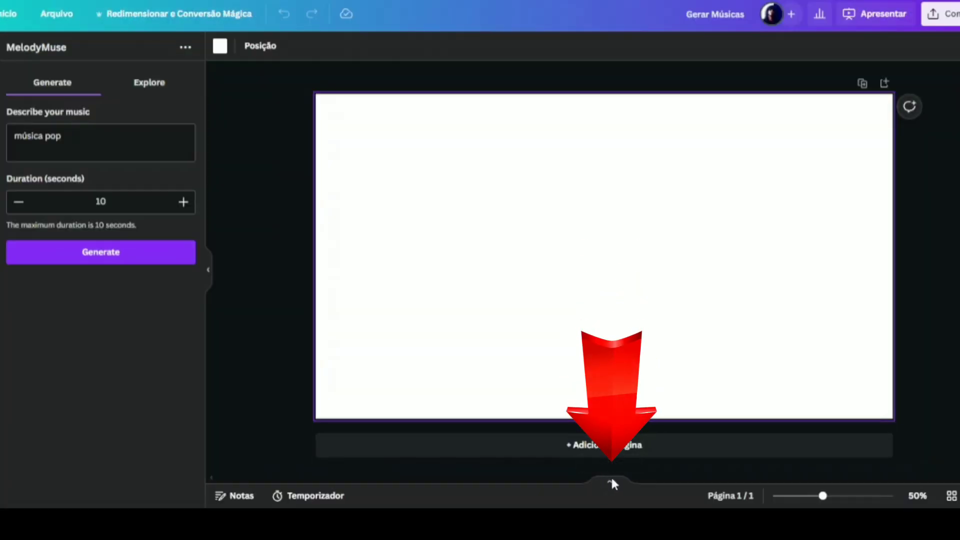
click(611, 483)
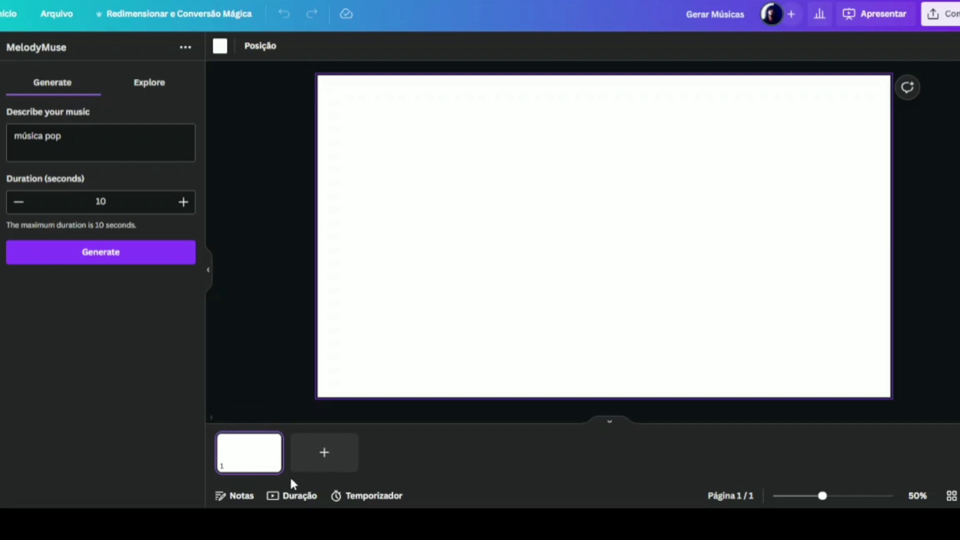
Step: Generate the "música pop" track and extend page 1 to 10.0 seconds in the duration timeline
click(70, 136)
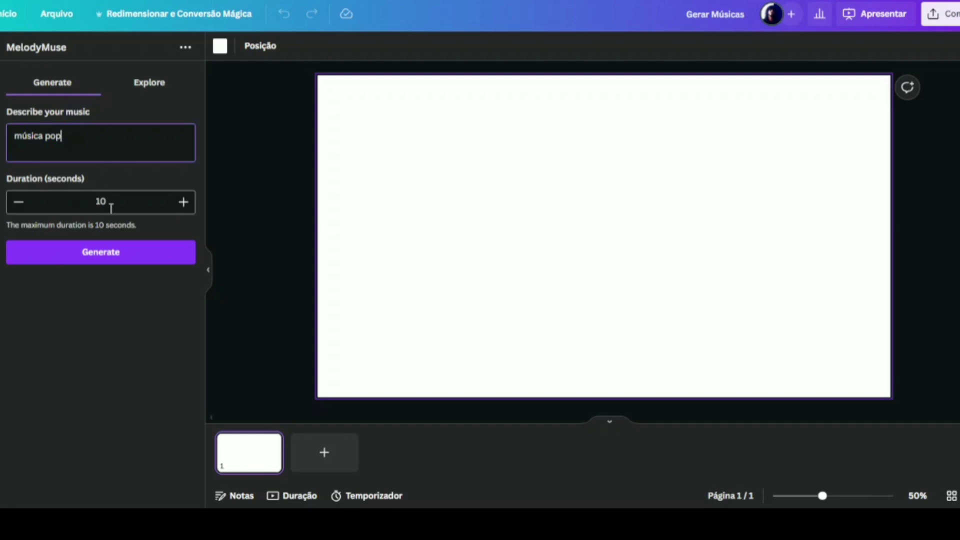
click(117, 255)
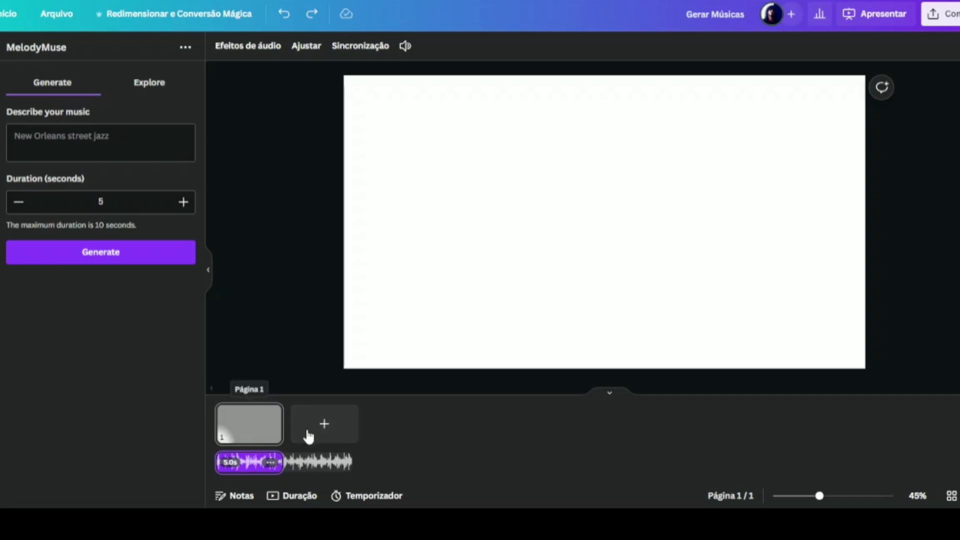
click(295, 500)
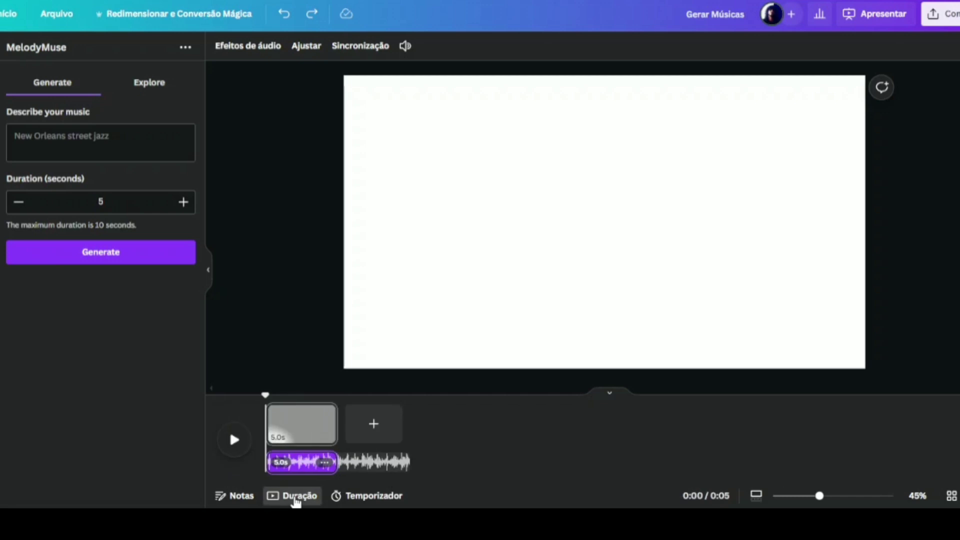
drag(335, 422, 409, 431)
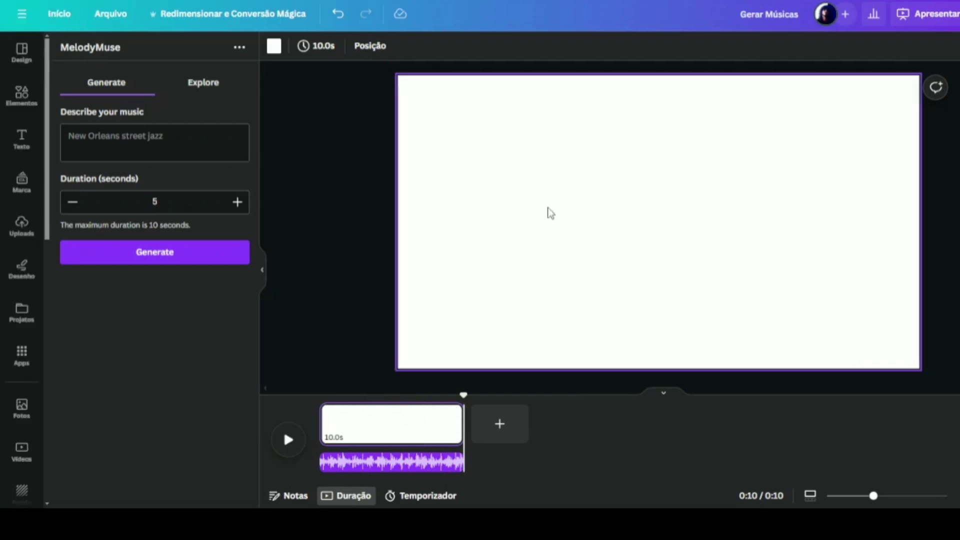
Step: Search the video library for "músic" and insert the dark blue music-notes video on page 1
click(23, 453)
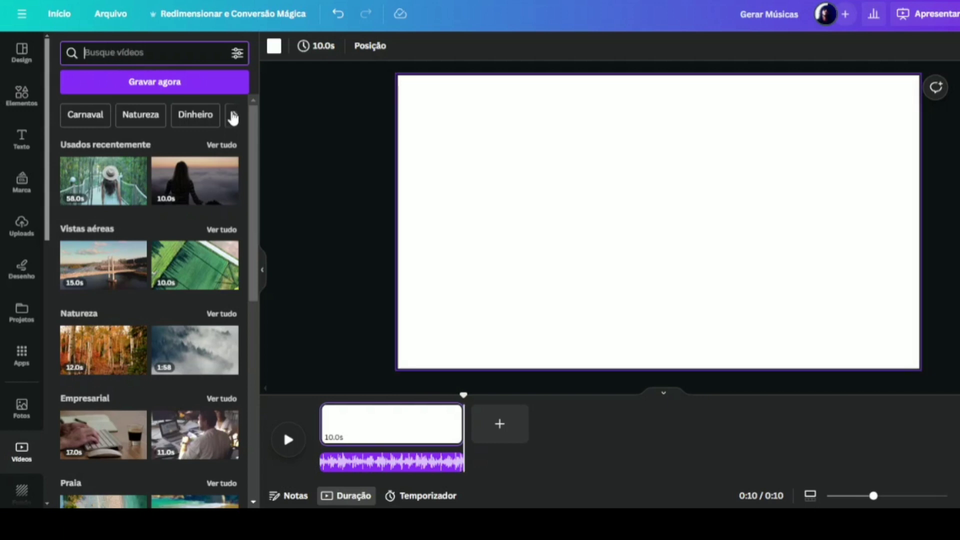
click(128, 52)
text(músic)
key(Return)
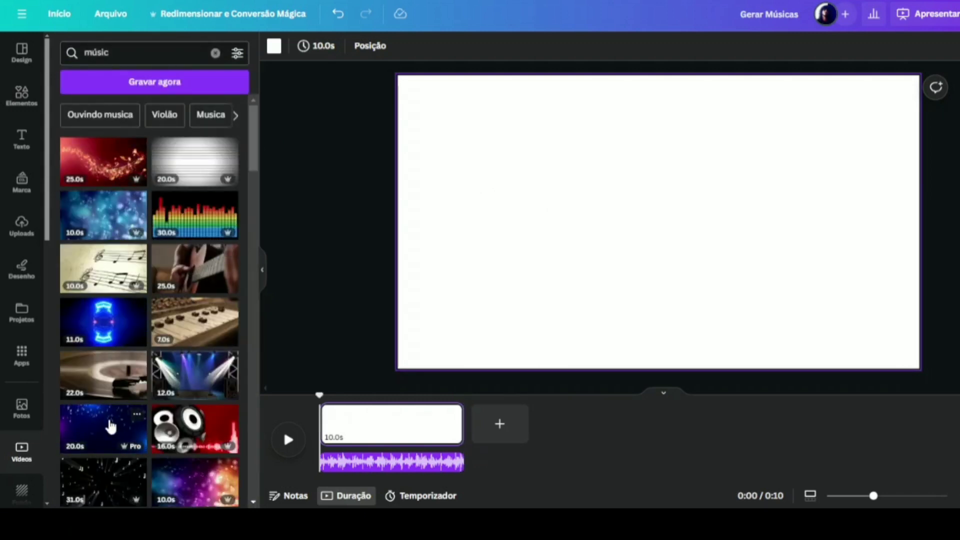
click(120, 441)
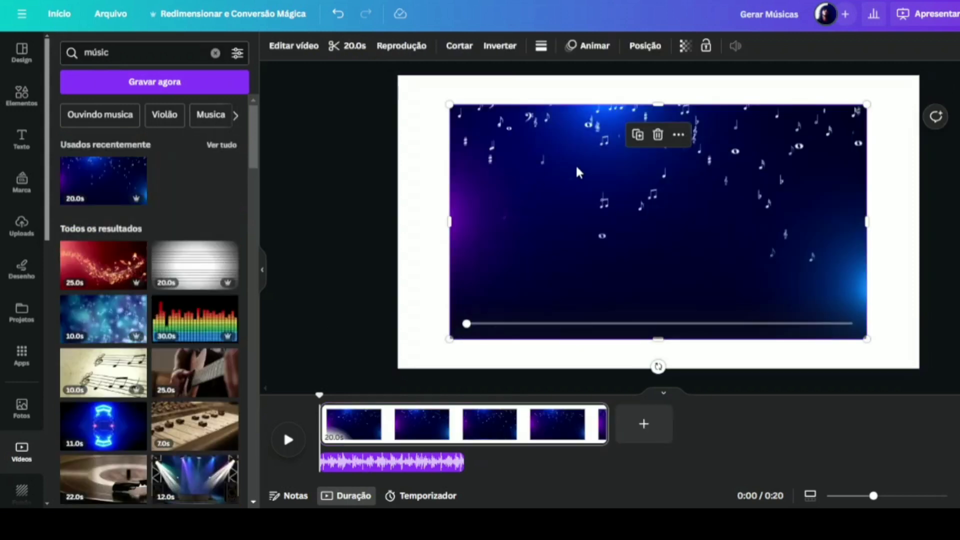
Step: Set the music-notes video as the background of page 1
right_click(577, 168)
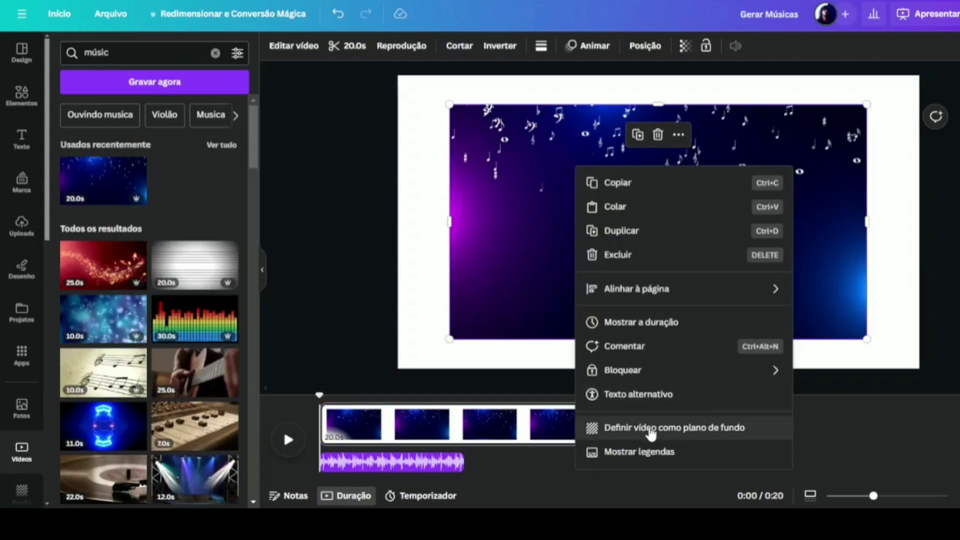
click(650, 429)
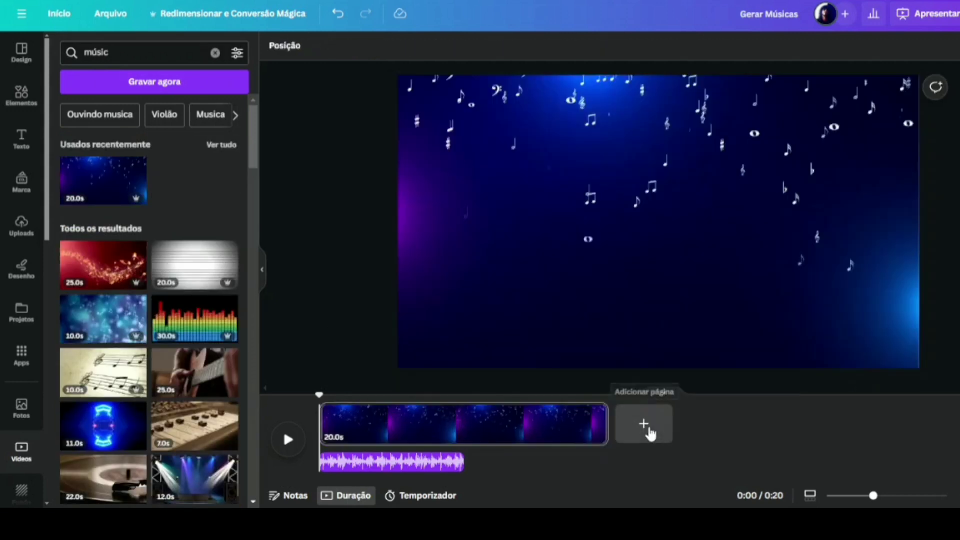
click(553, 231)
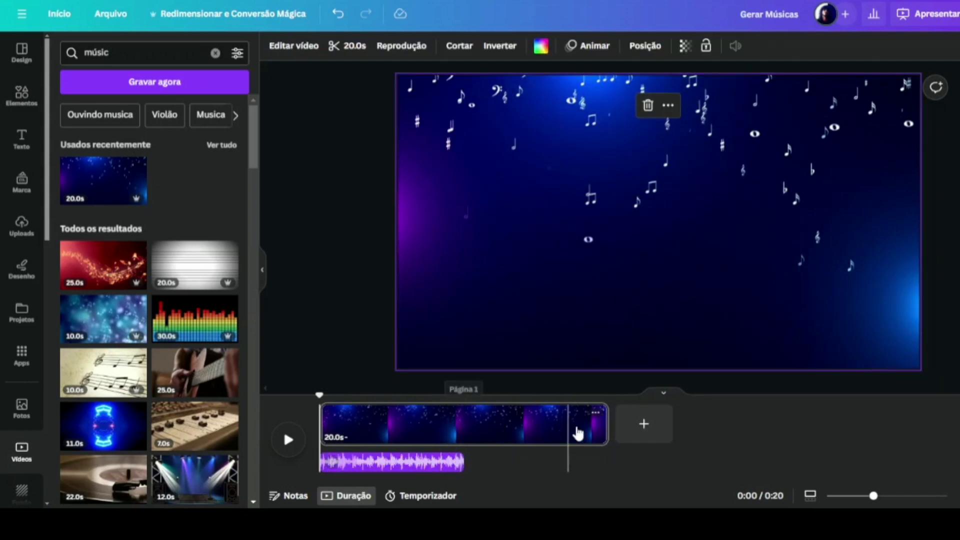
Step: Trim page 1 to 10.0 seconds and play it back with its music
drag(607, 424, 463, 427)
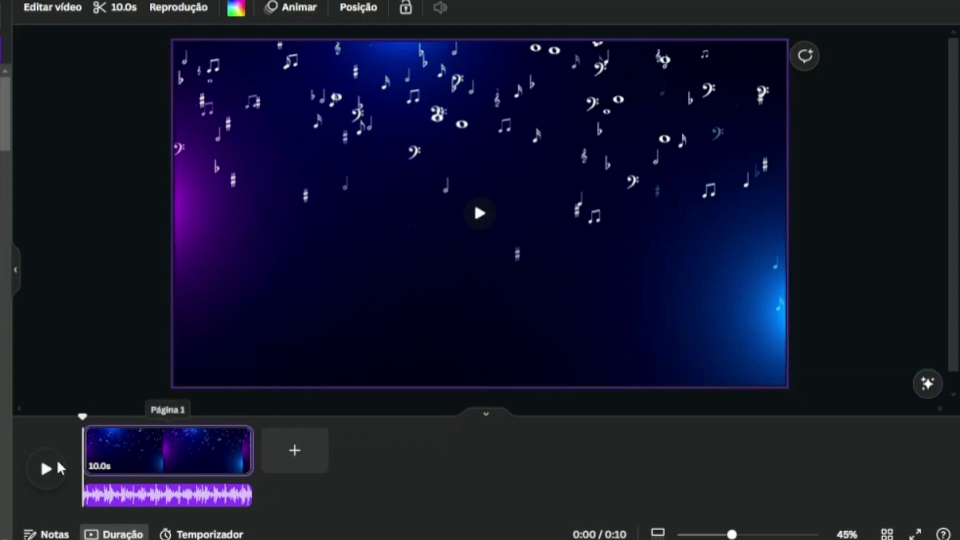
click(45, 470)
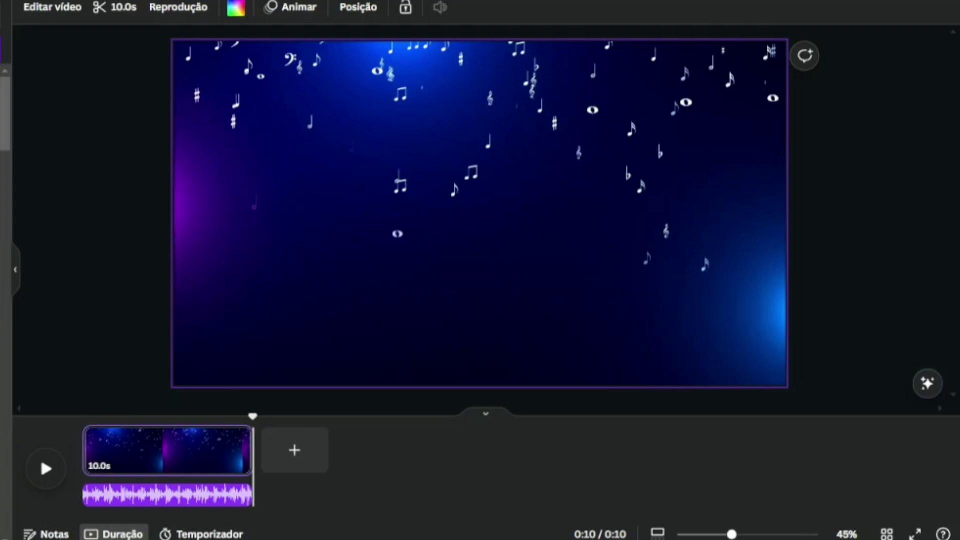
Step: Add a second page after the first and open the MelodyMuse app
click(301, 463)
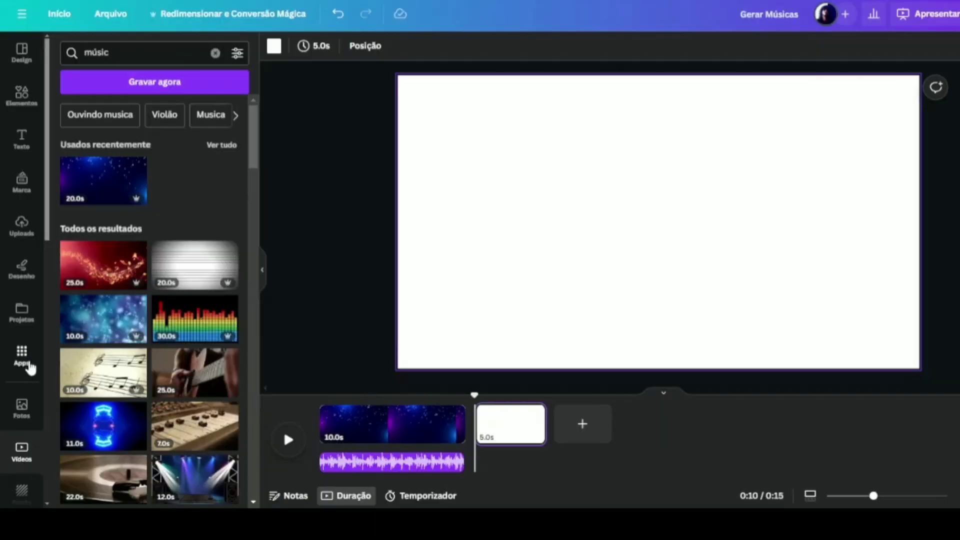
click(24, 356)
click(80, 94)
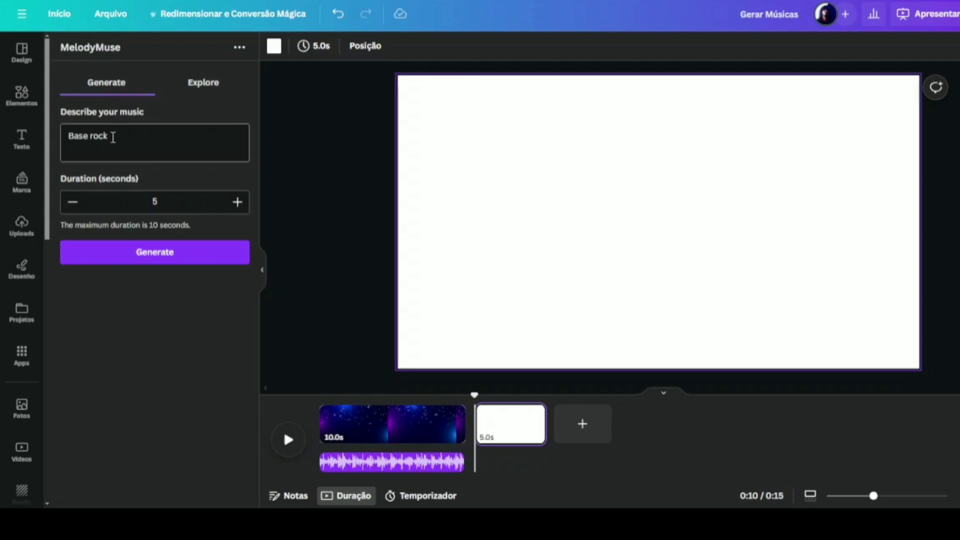
Step: Generate a 10-second track from the description "Base rock" and extend page 2 to 10.0 seconds
click(238, 203)
click(238, 203)
click(238, 204)
click(238, 204)
click(238, 205)
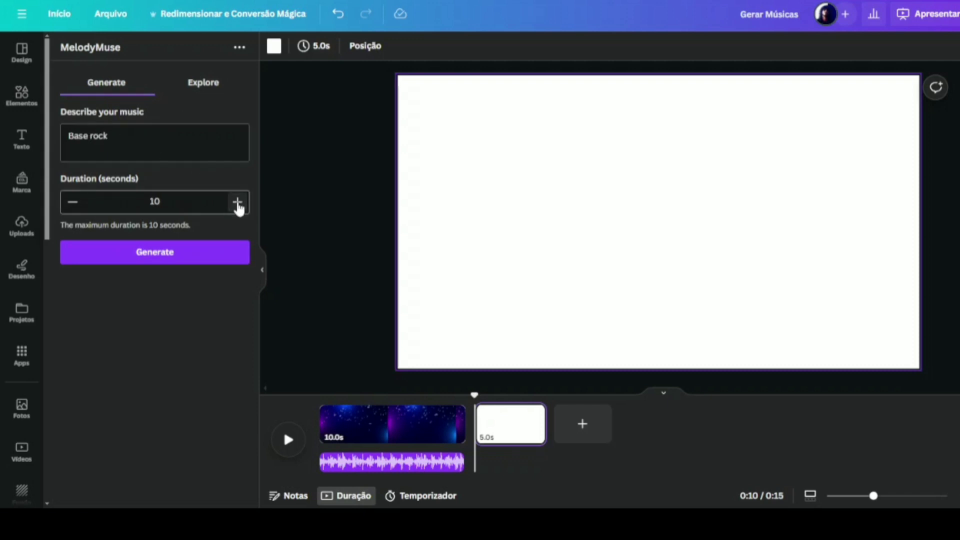
click(158, 265)
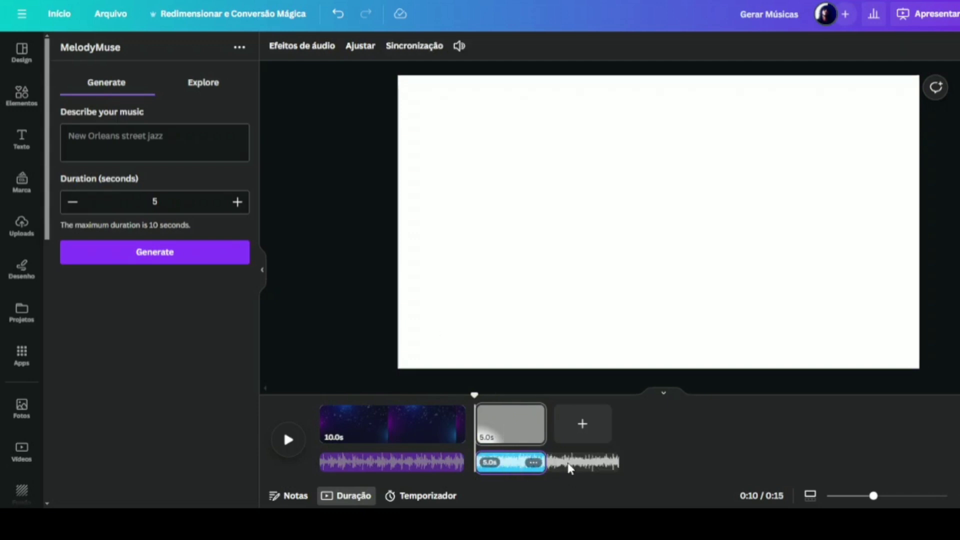
mouse_move(544, 426)
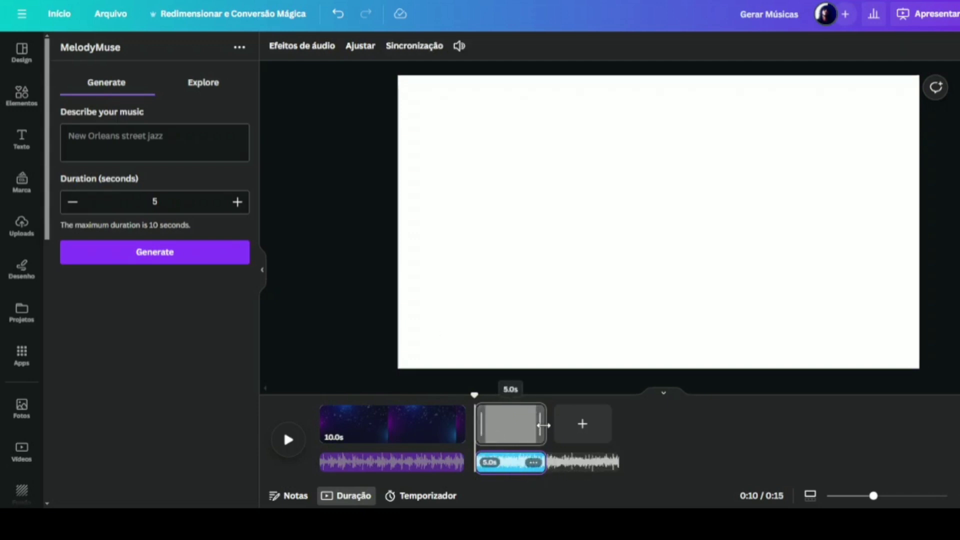
drag(544, 425, 619, 428)
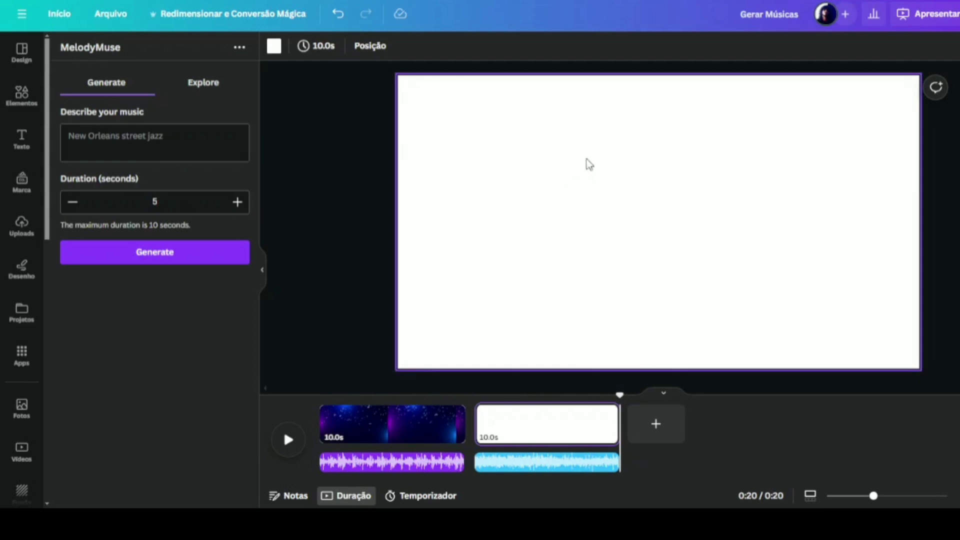
Step: Insert the 11-second blue neon video from the video library as the background of page 2
click(29, 457)
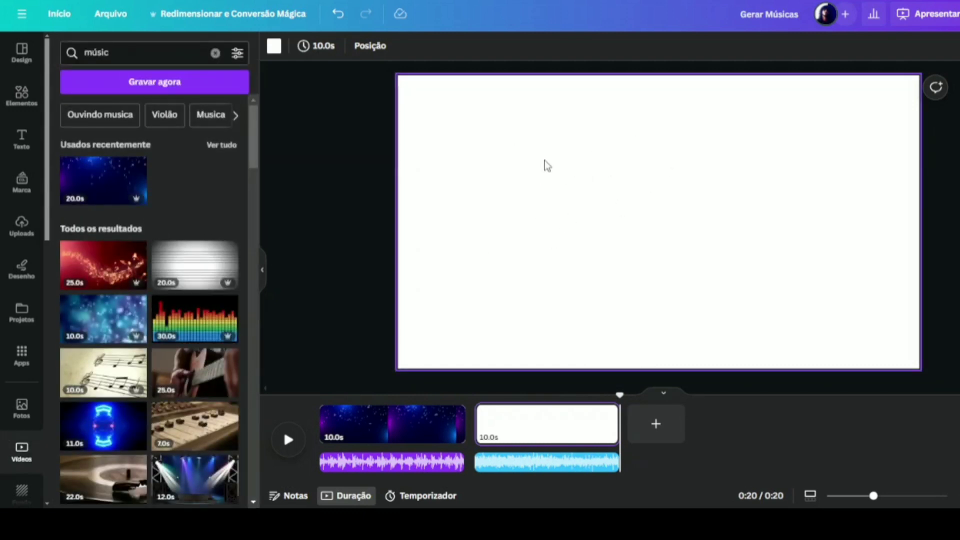
click(110, 435)
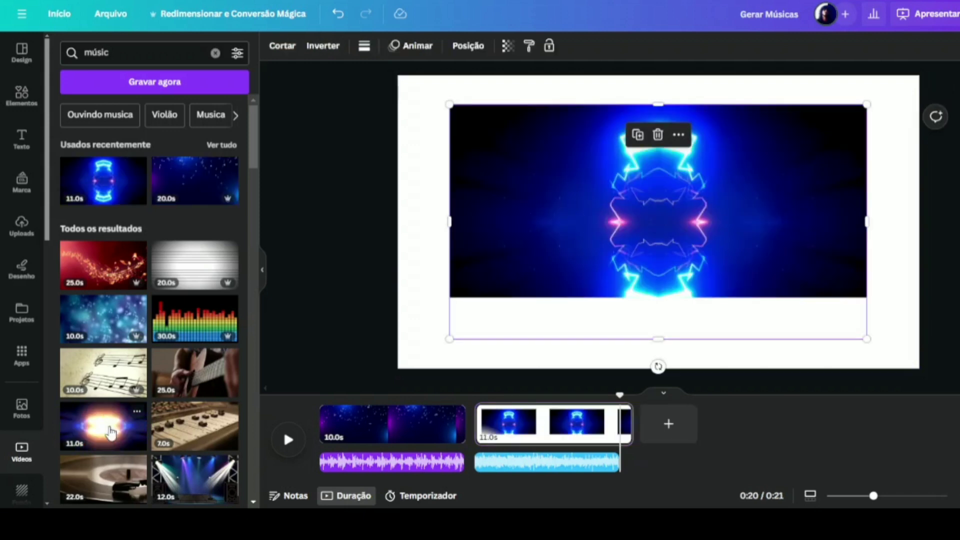
right_click(551, 168)
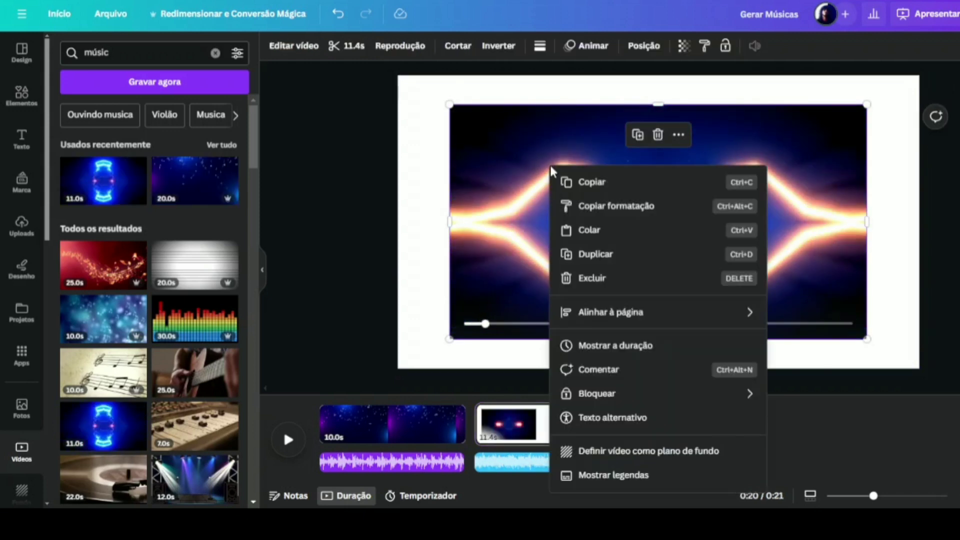
click(653, 452)
Step: Trim page 2 to 10.0 seconds and play it back with its rock track
drag(629, 423, 619, 424)
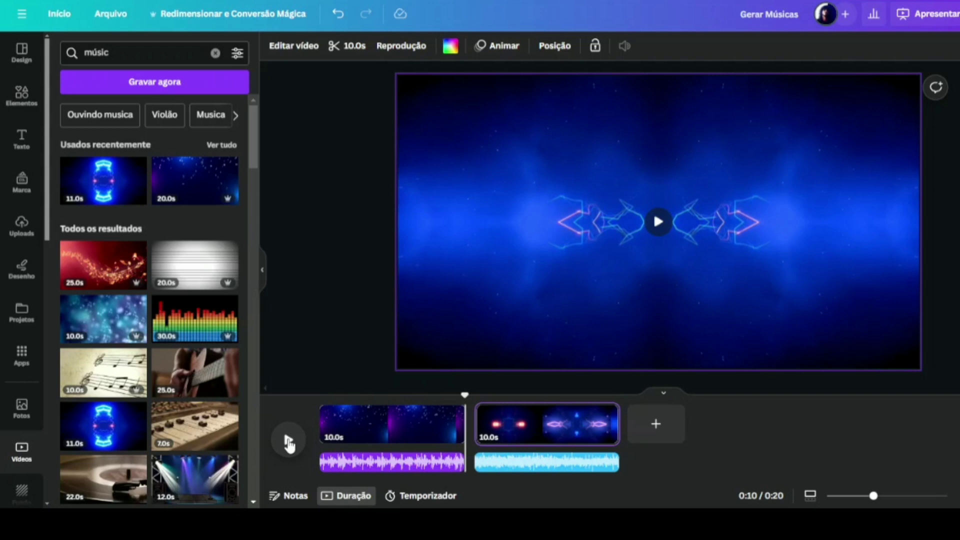
click(289, 442)
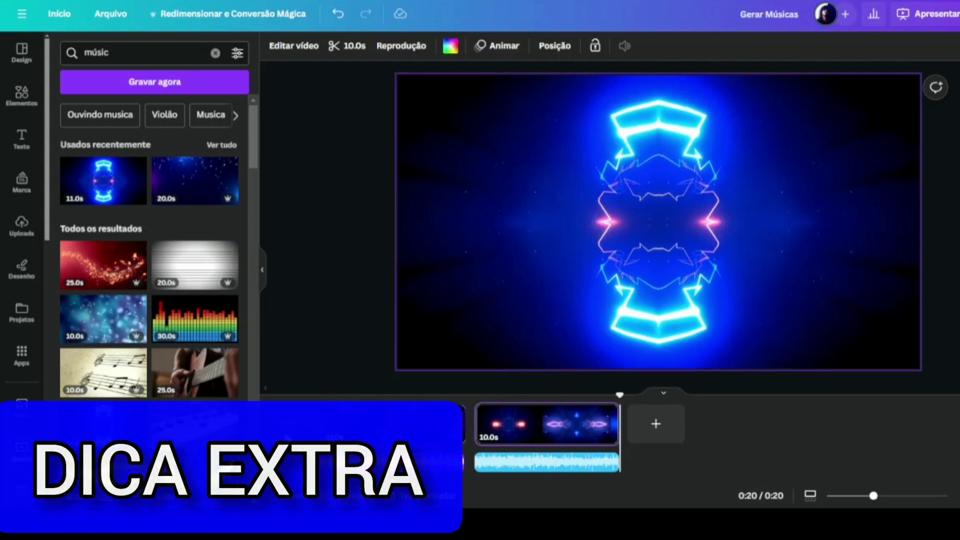
Step: Undo the last change and add a third page with the blue neon video as its background
key(ctrl+z)
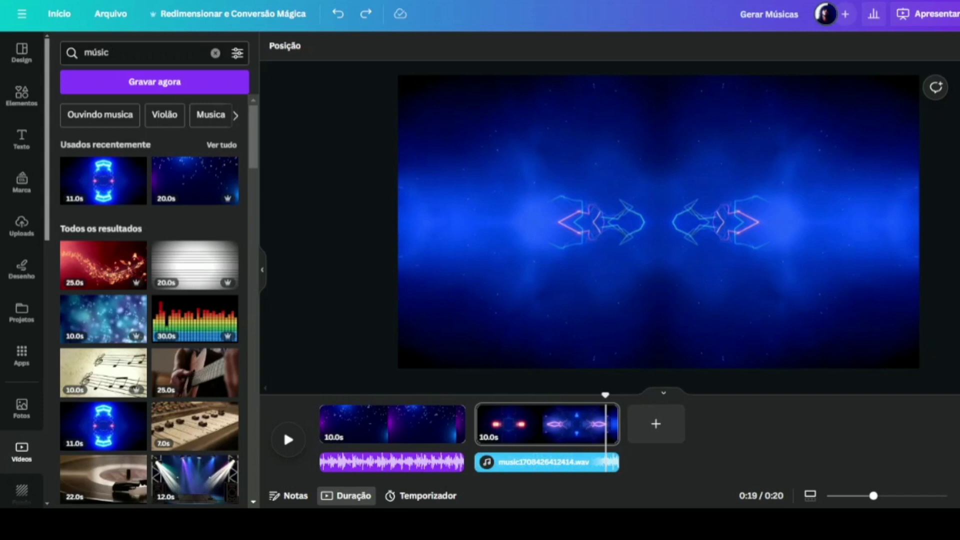
click(656, 426)
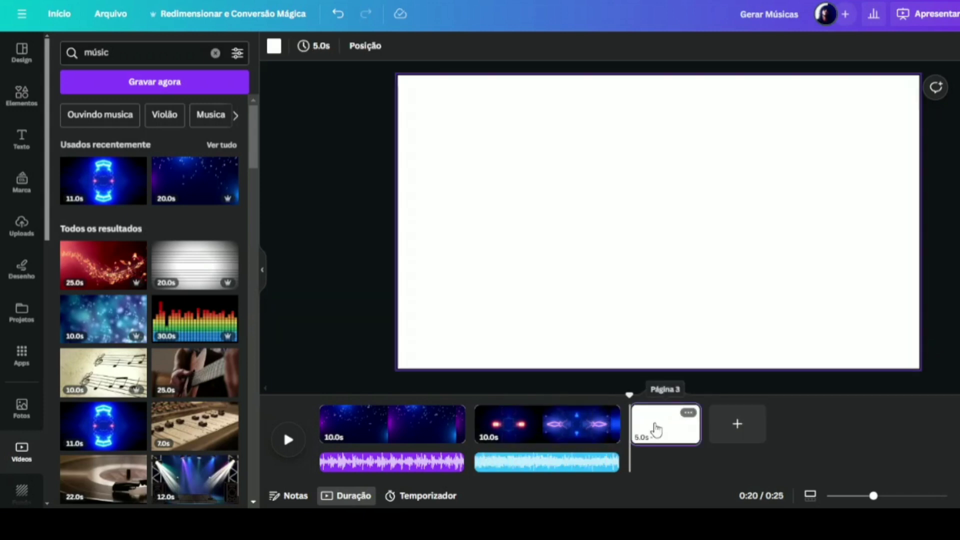
click(116, 428)
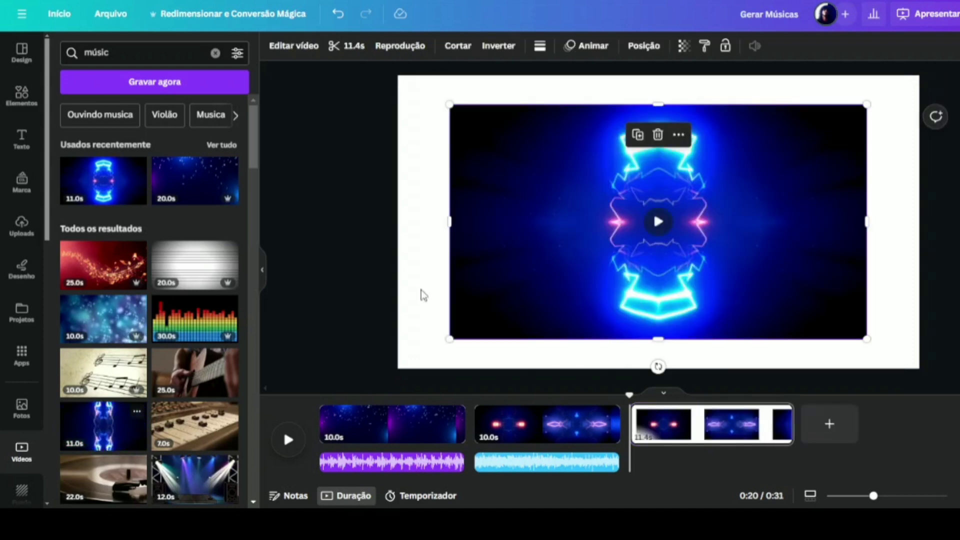
right_click(650, 195)
click(746, 461)
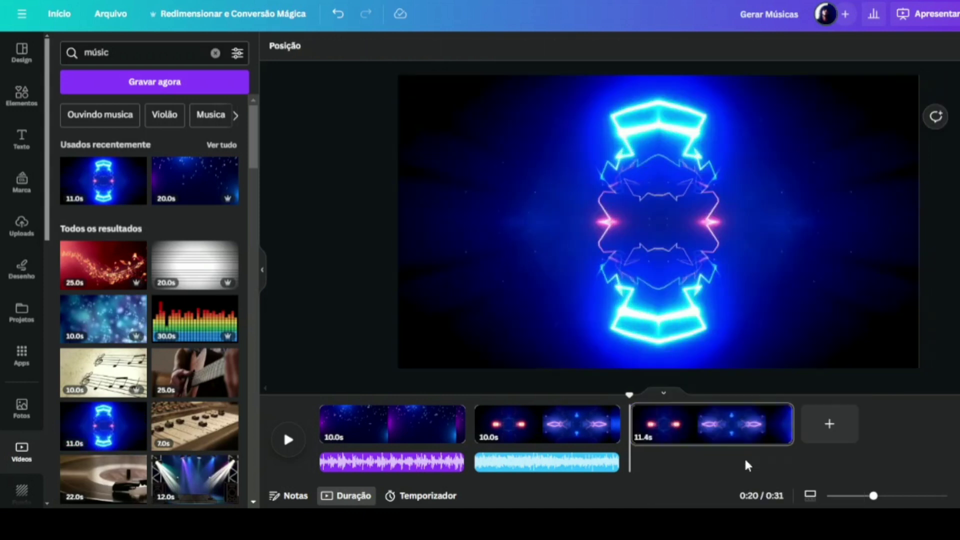
Step: Duplicate the audio track under page 2 so the copy runs under page 3
click(567, 464)
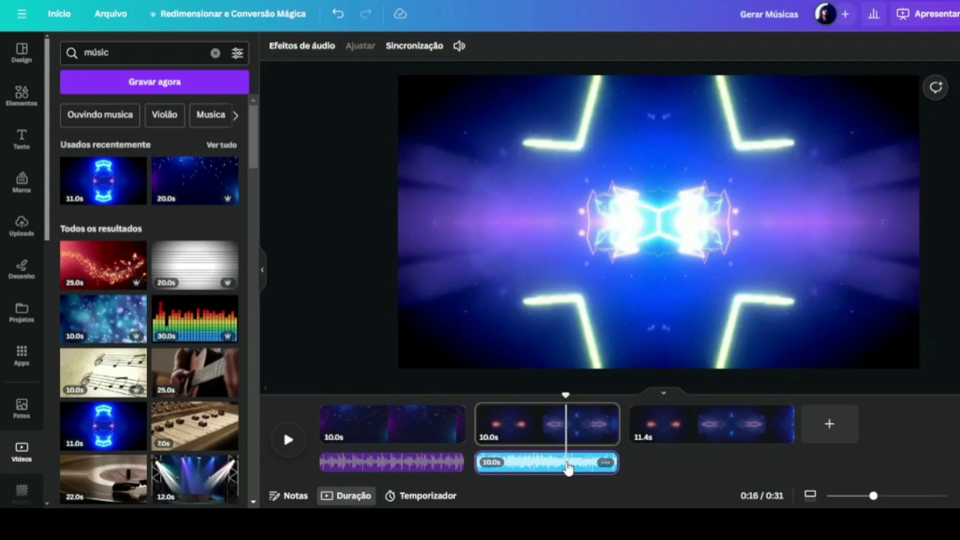
right_click(608, 471)
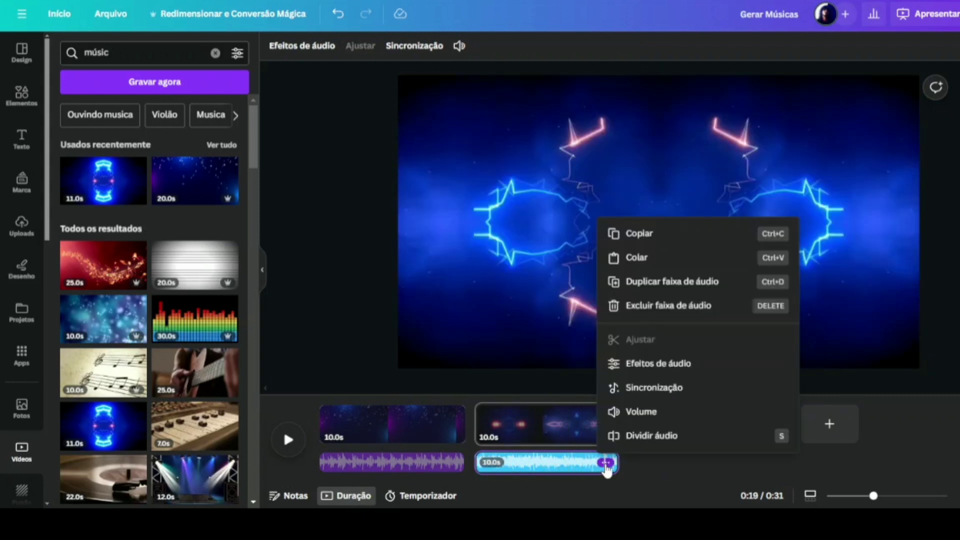
click(657, 283)
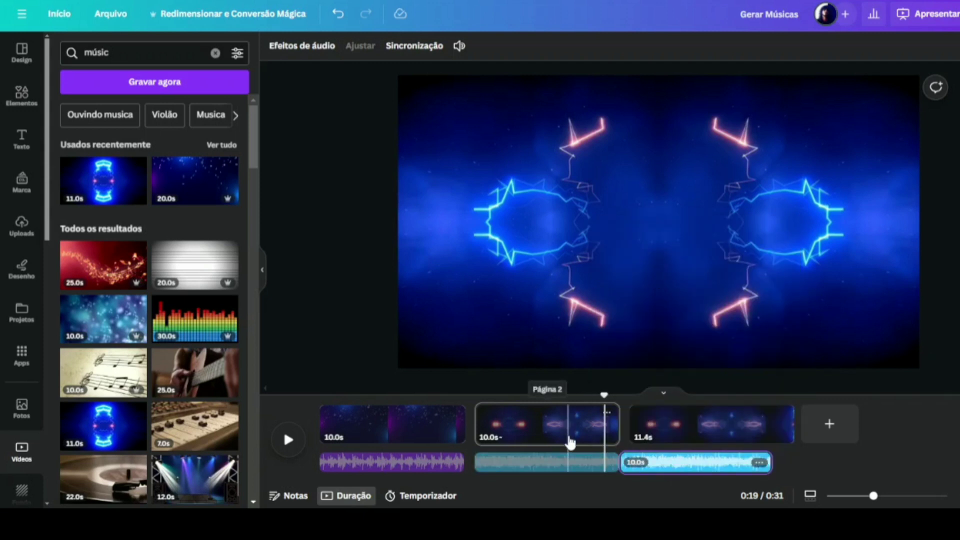
click(683, 468)
click(759, 465)
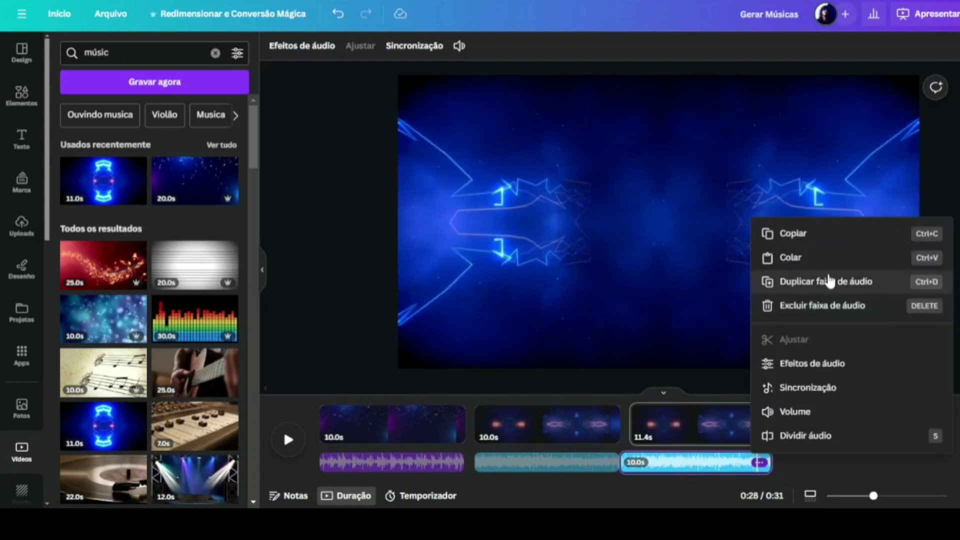
click(803, 472)
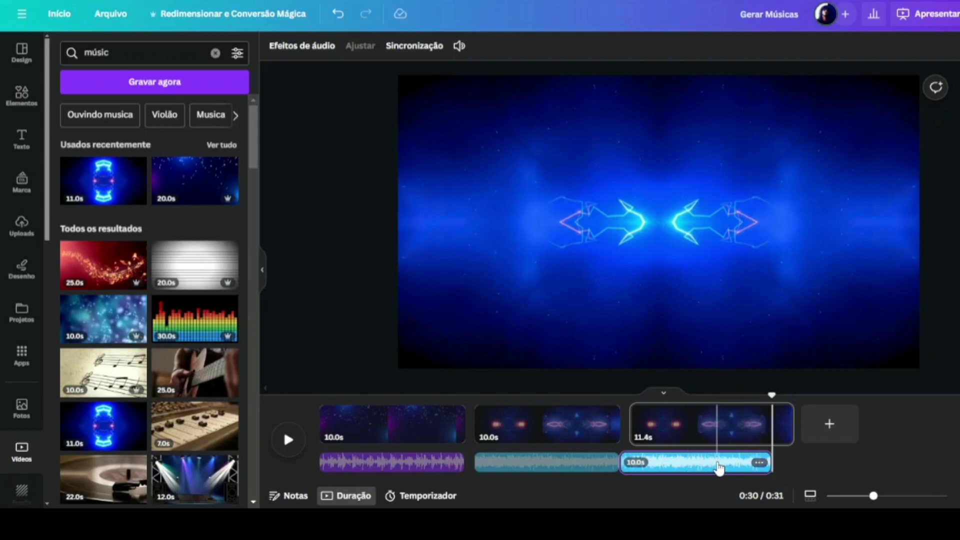
Step: Give the duplicated audio track under page 3 a gradual fade-in of 0.8 s and a fade-out of 1.5 s
click(322, 50)
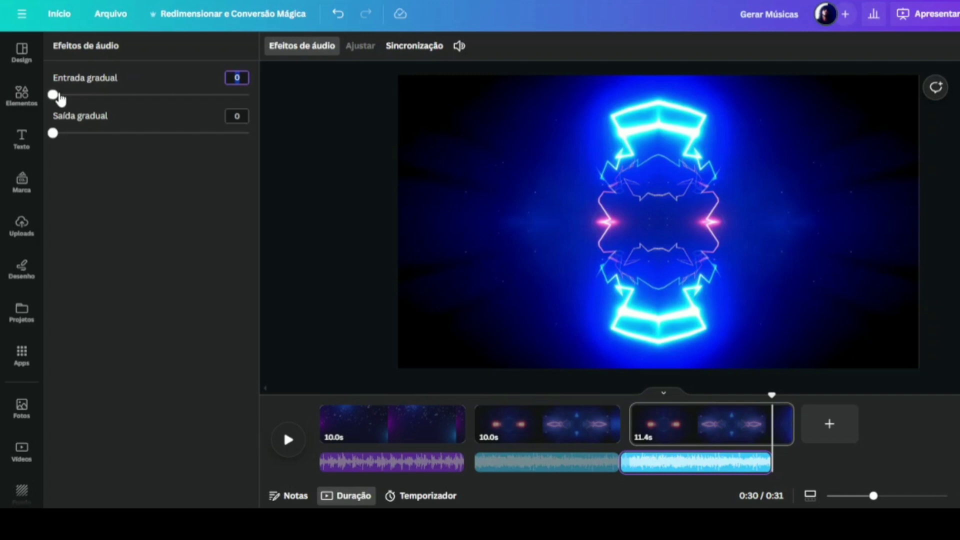
drag(59, 95, 65, 95)
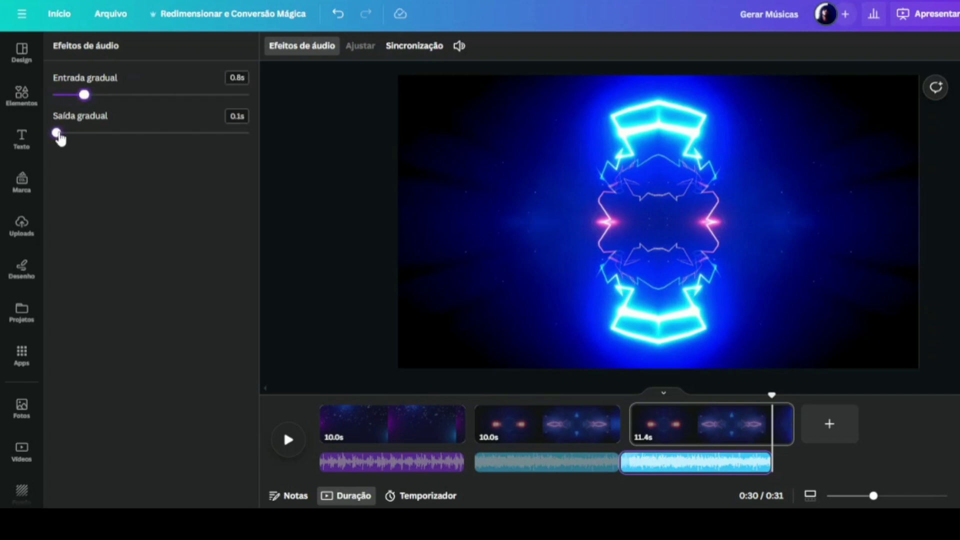
drag(57, 133, 100, 133)
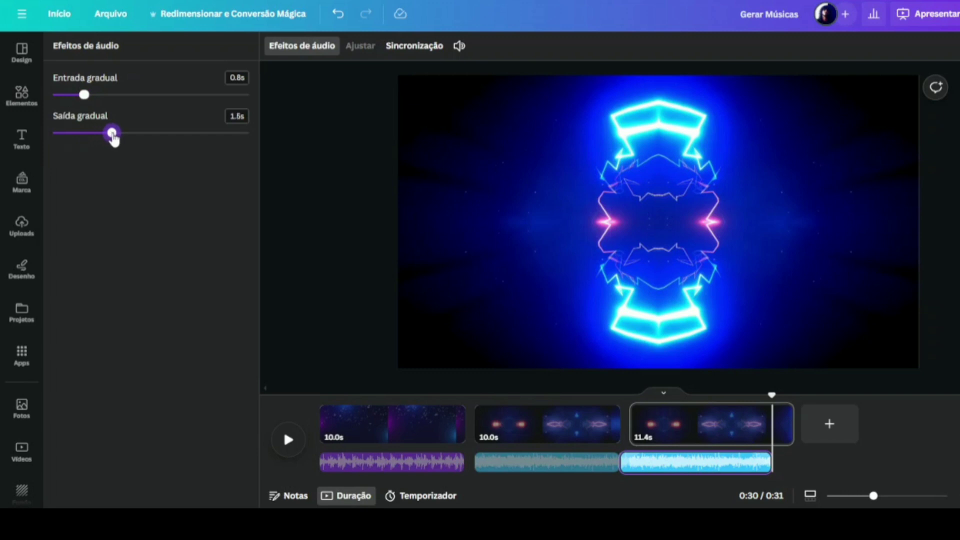
Step: Play back the transition into the faded track from 0:20, and scrub the timeline from the beginning to about 0:28
drag(772, 395, 615, 398)
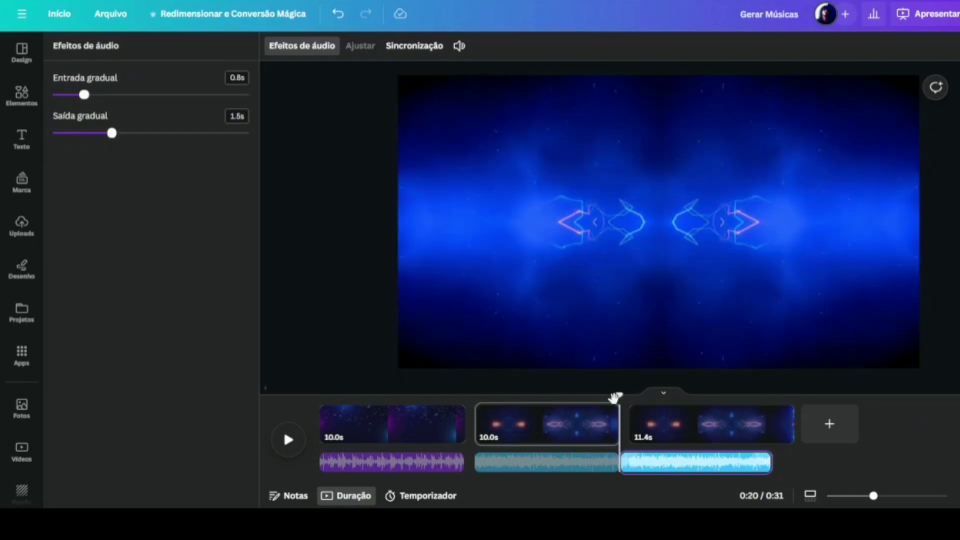
click(292, 449)
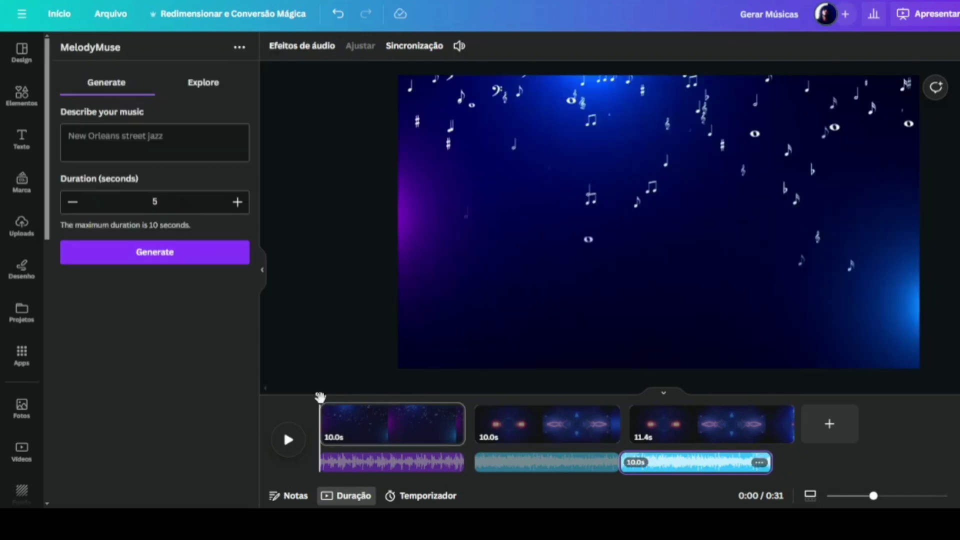
drag(317, 397, 754, 409)
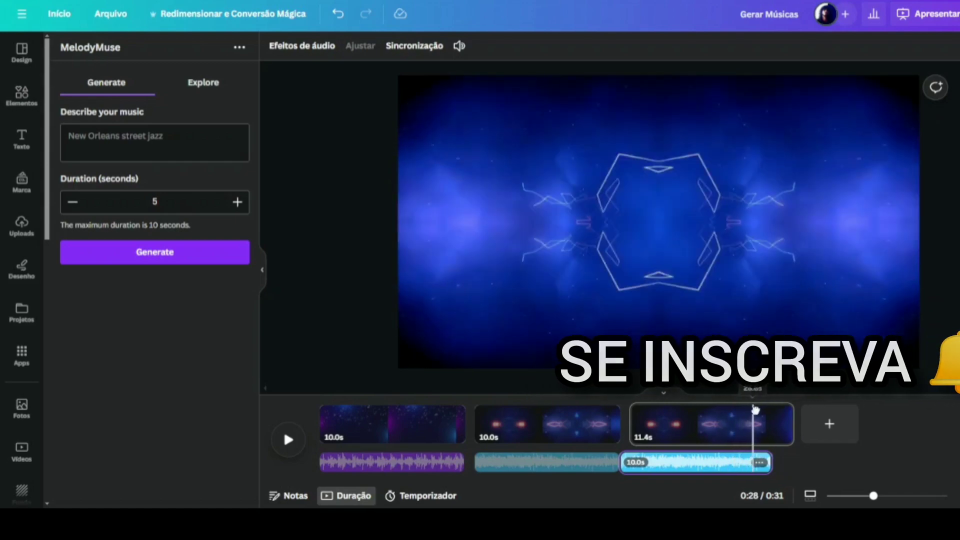